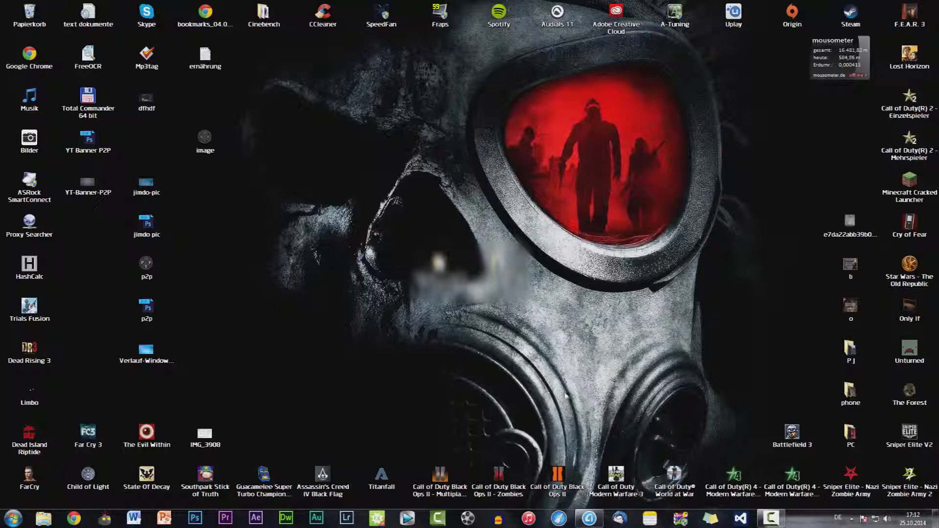
Open AnyTrans to show the overview of the connected iPhone
click(590, 519)
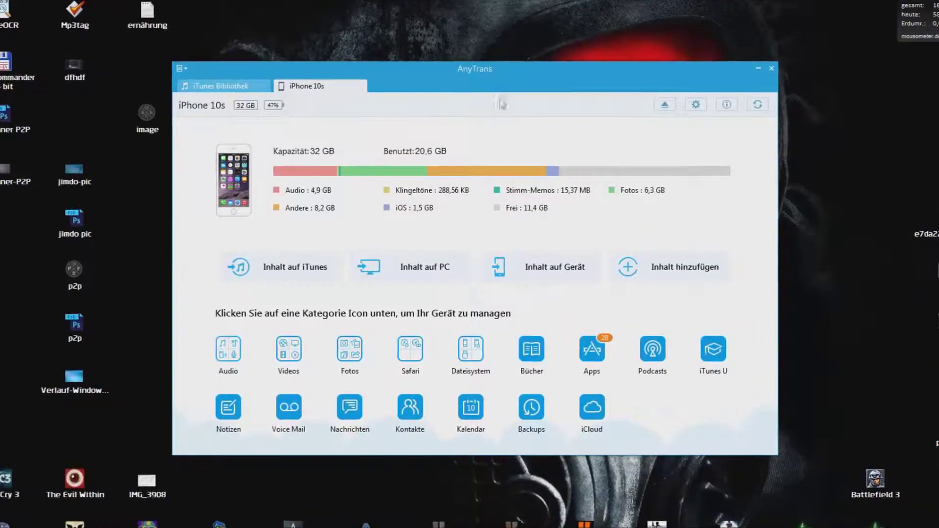
right_click(532, 16)
click(547, 72)
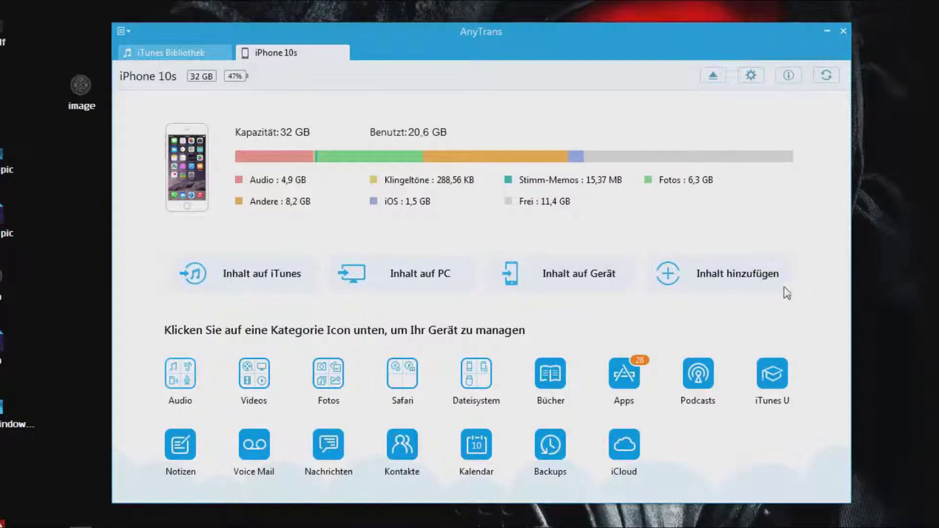
Look through the music, playlists and films of the iTunes library and return to the iPhone overview
click(174, 59)
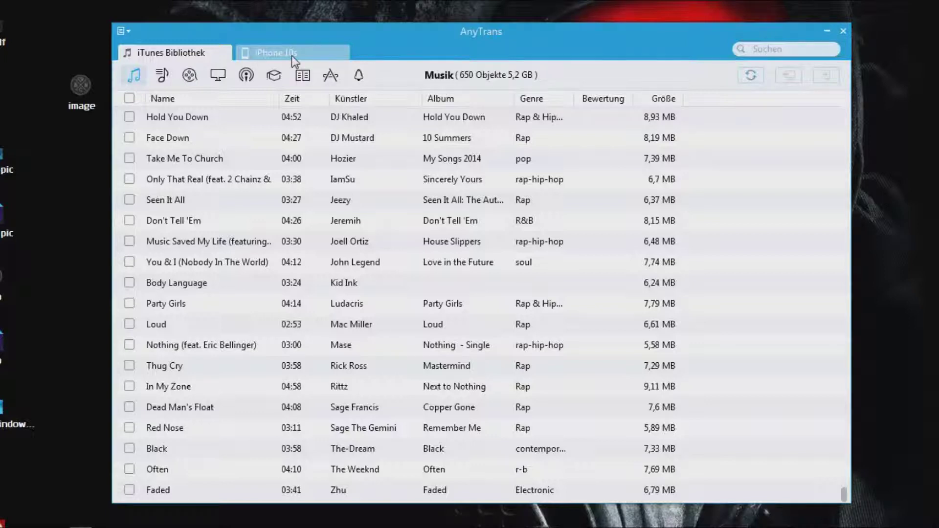
click(161, 75)
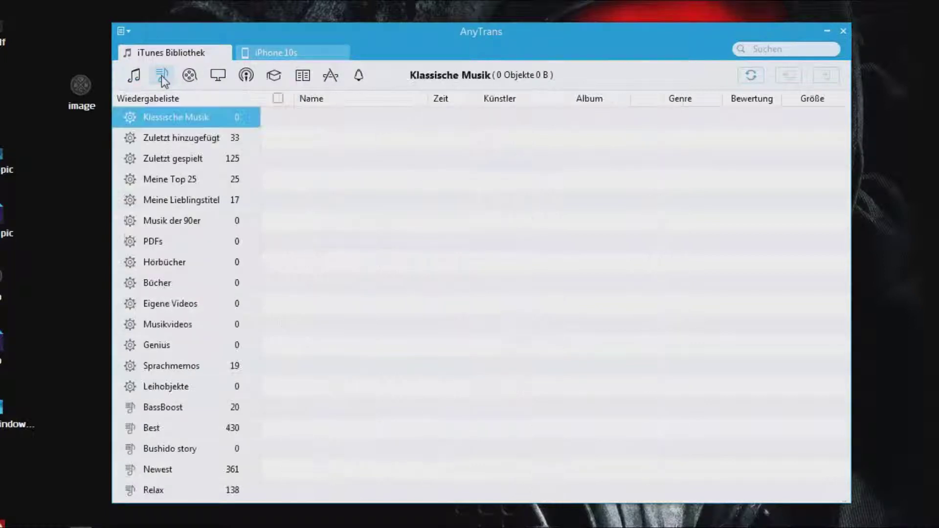
click(137, 77)
drag(846, 105, 844, 496)
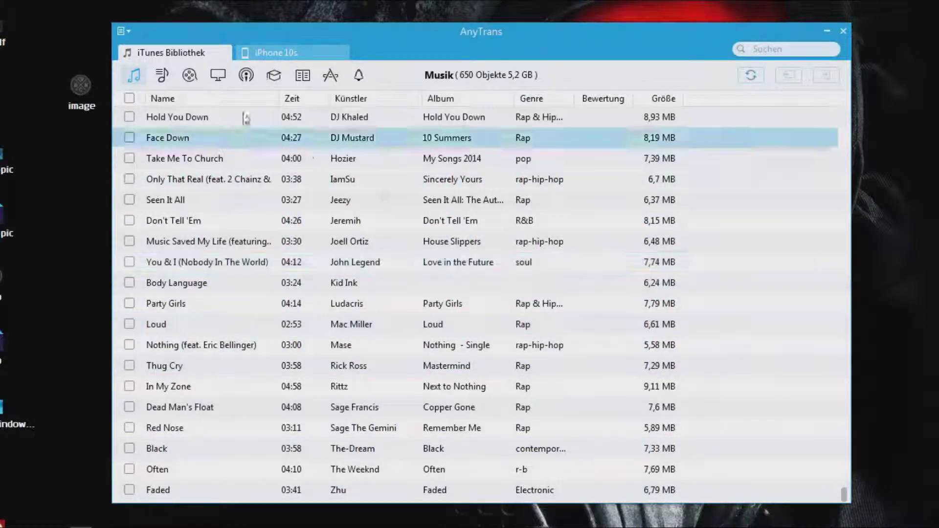
click(162, 75)
click(190, 75)
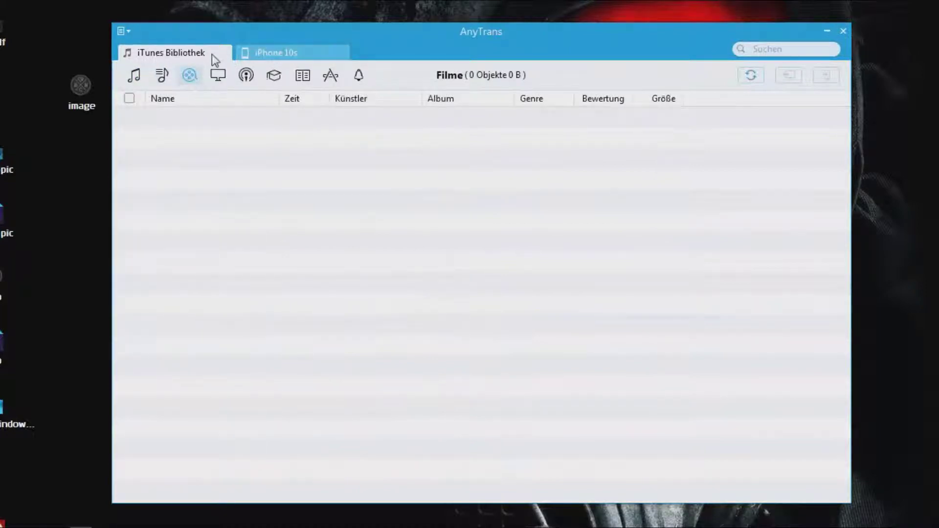
click(283, 54)
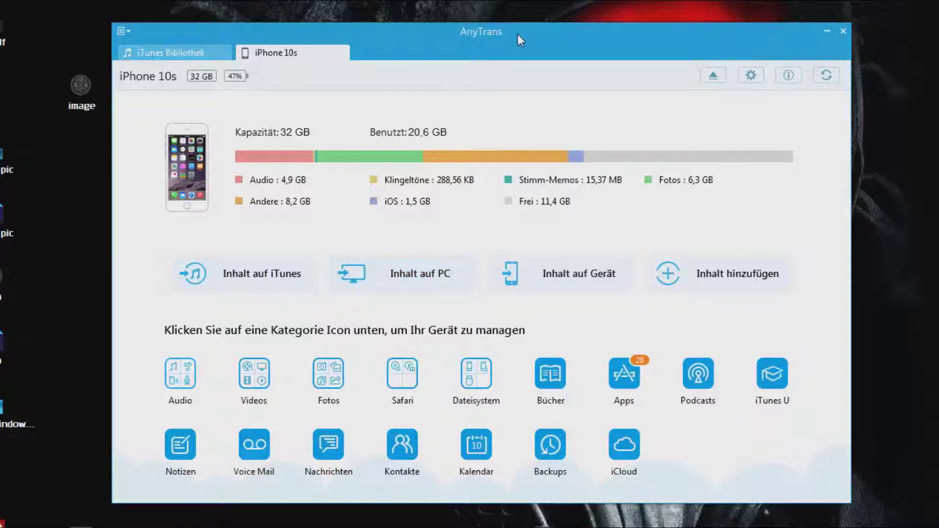
right_click(491, 2)
click(550, 42)
drag(91, 5, 865, 523)
Examine the category choices for exporting iPhone content to iTunes and to the PC, including Kamera Roll, without starting a transfer
click(198, 275)
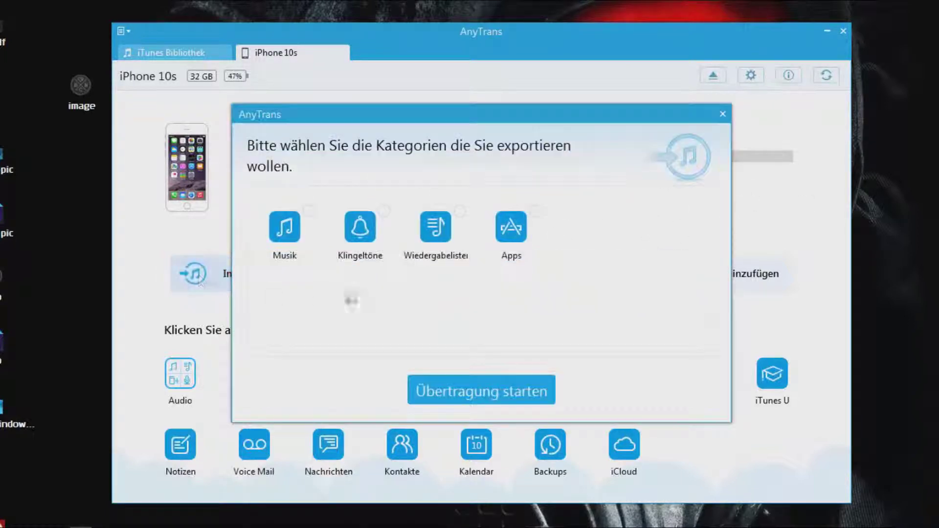
mouse_move(641, 113)
mouse_down()
mouse_move(719, 129)
mouse_move(639, 127)
mouse_up()
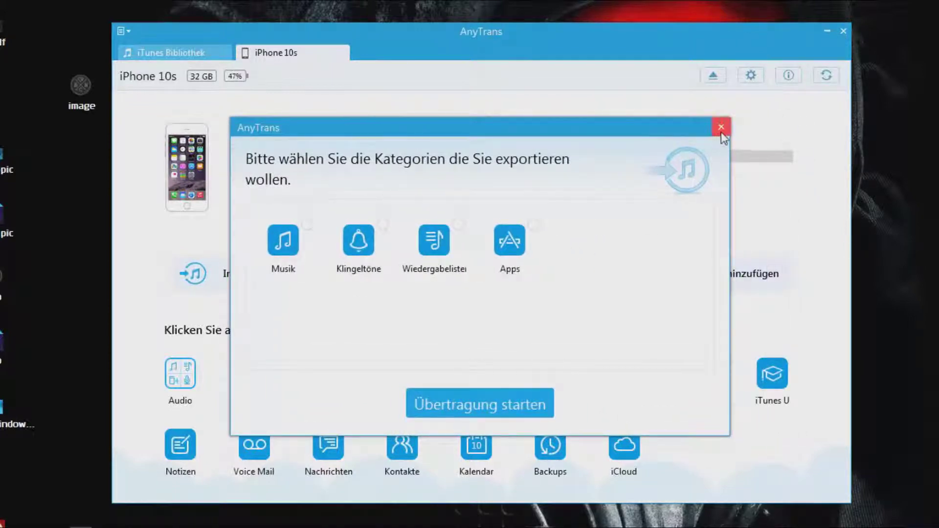
click(721, 128)
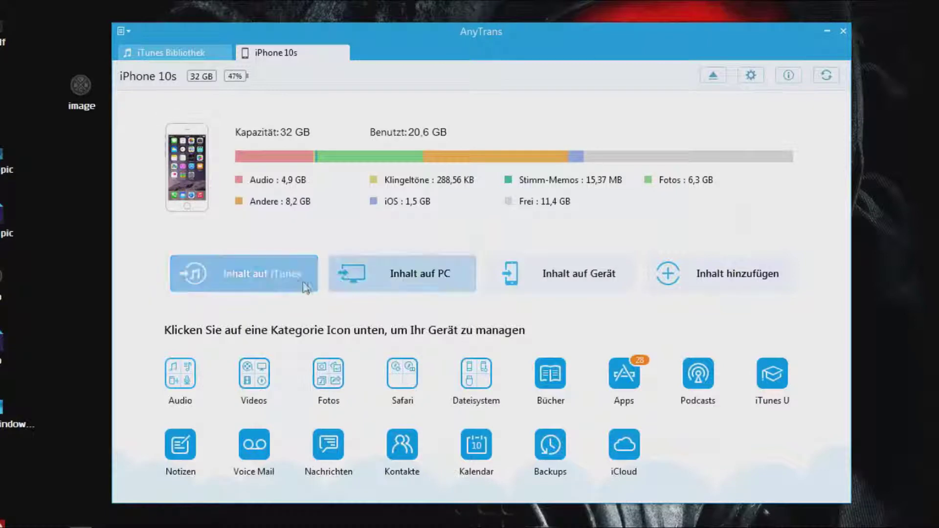
click(419, 281)
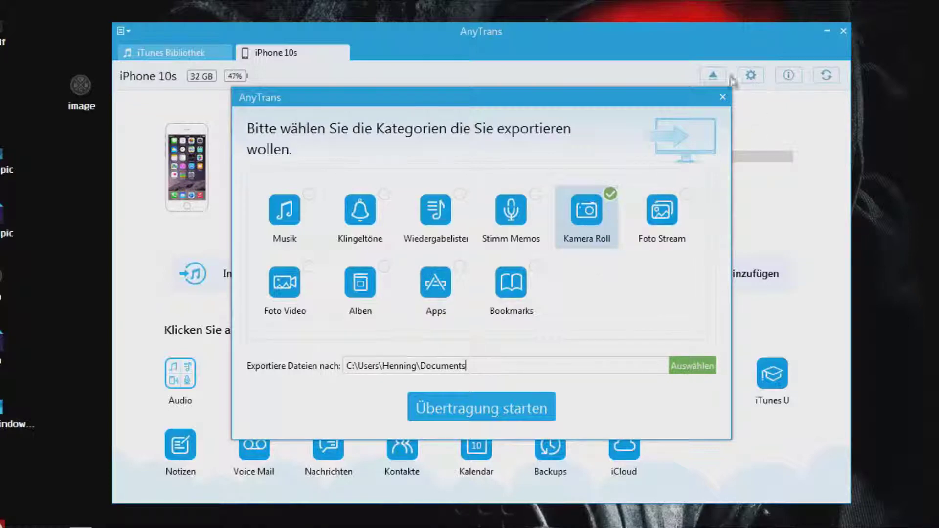
click(723, 97)
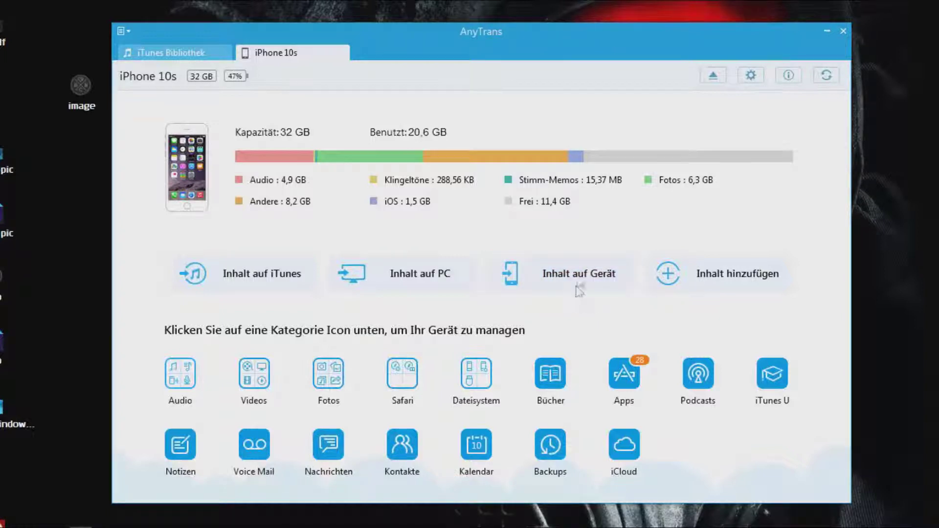
Try the transfer of content to another device, and view the file selection for adding content to the iPhone
click(579, 279)
click(619, 227)
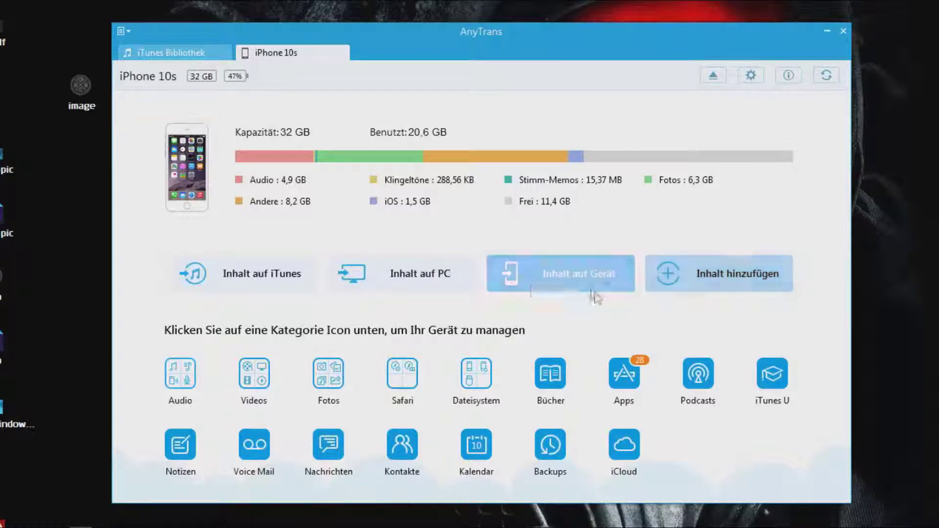
click(578, 274)
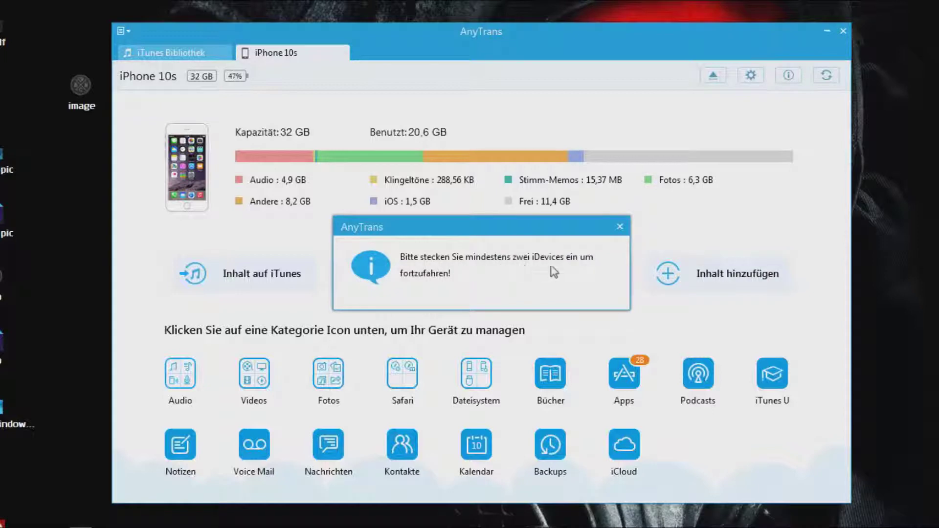
click(619, 226)
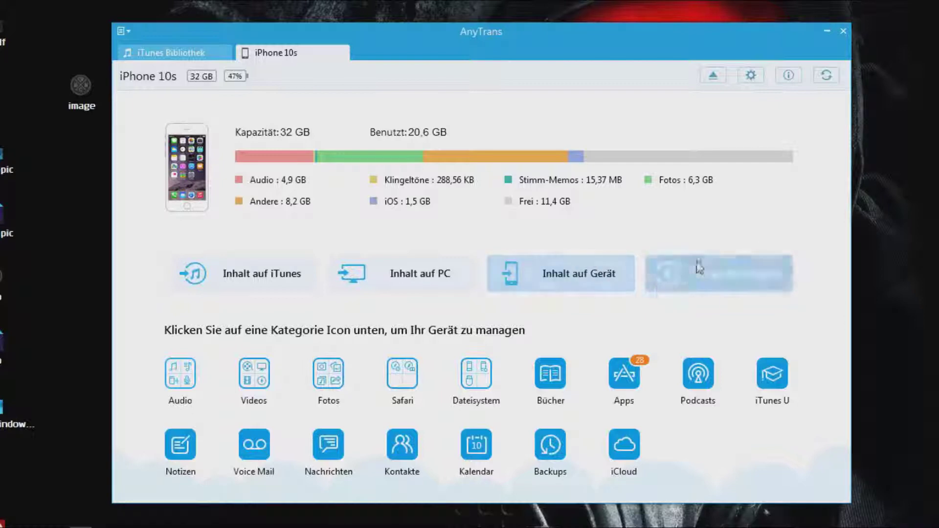
click(729, 285)
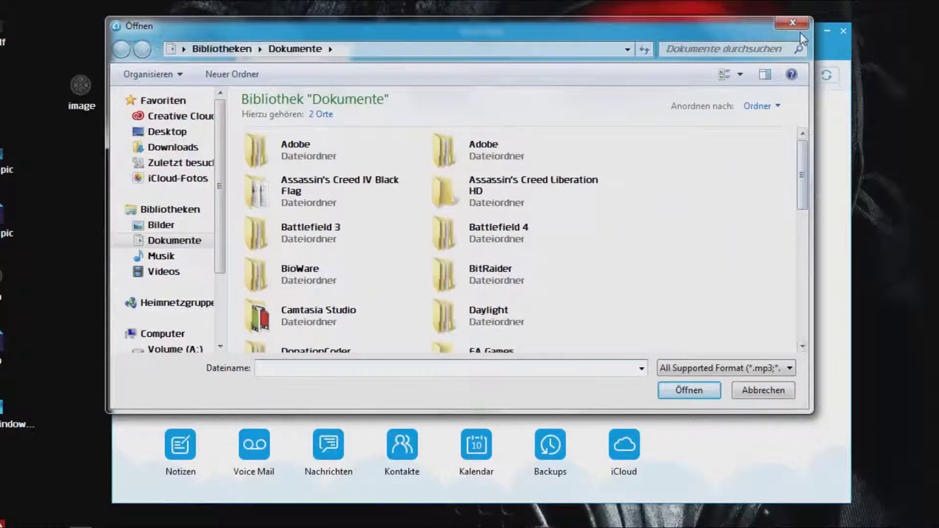
click(797, 25)
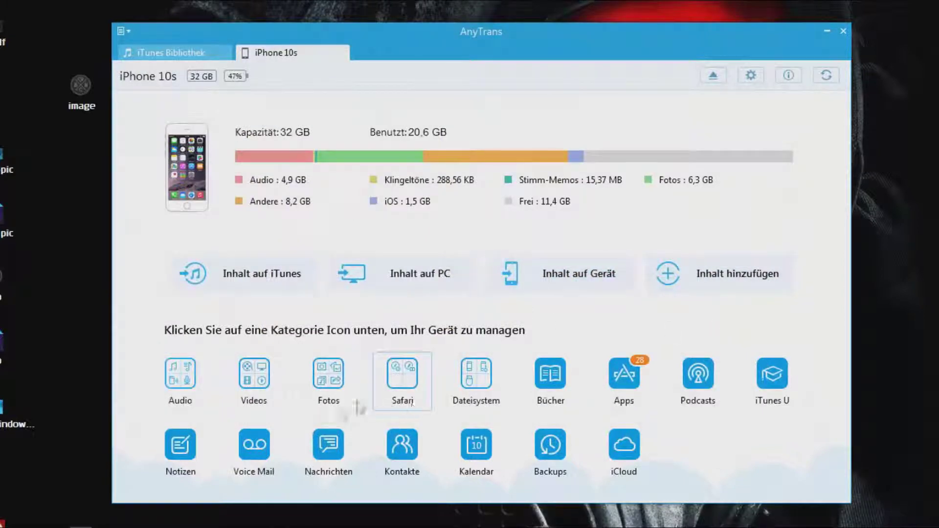
Check the iPhone's notes and return to the device overview
click(196, 453)
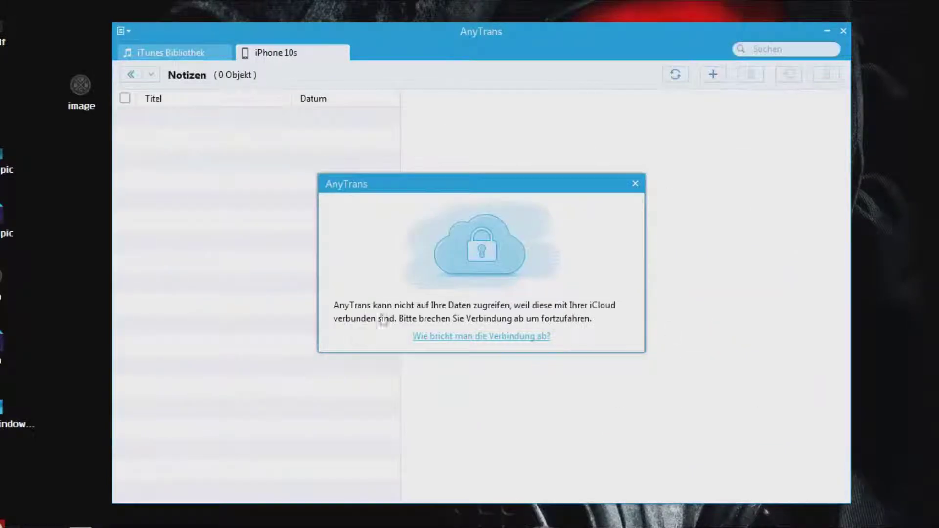
click(634, 187)
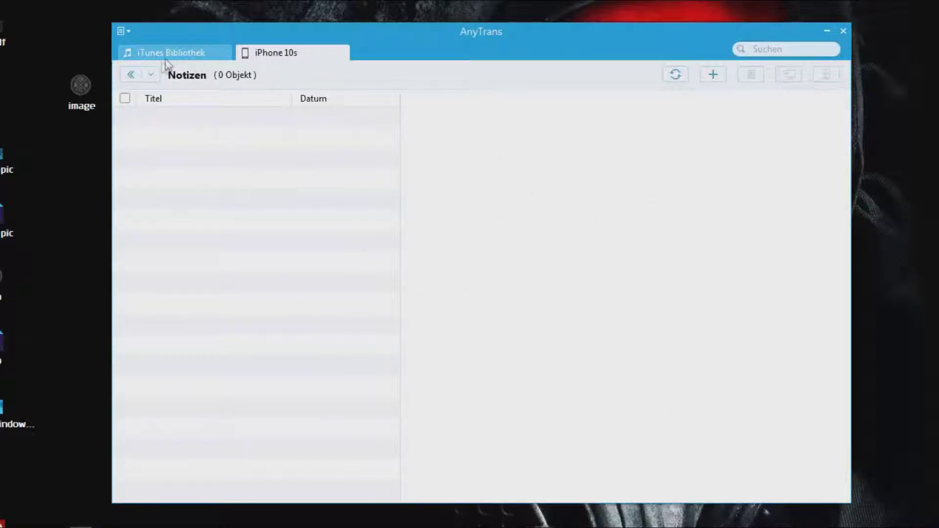
click(131, 75)
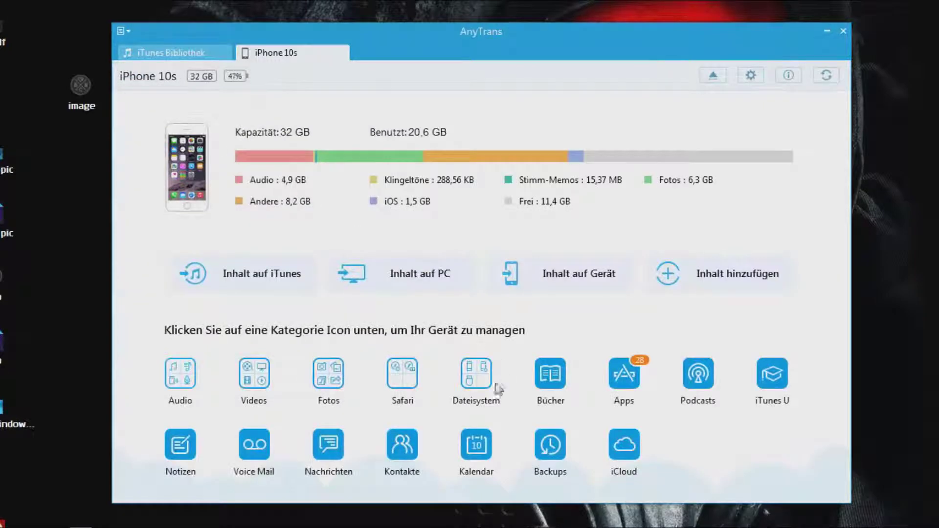
Look through the iPhone's apps, examine WhatsApp's files including its Documents folder, and return to the device overview
click(624, 376)
drag(845, 130, 781, 438)
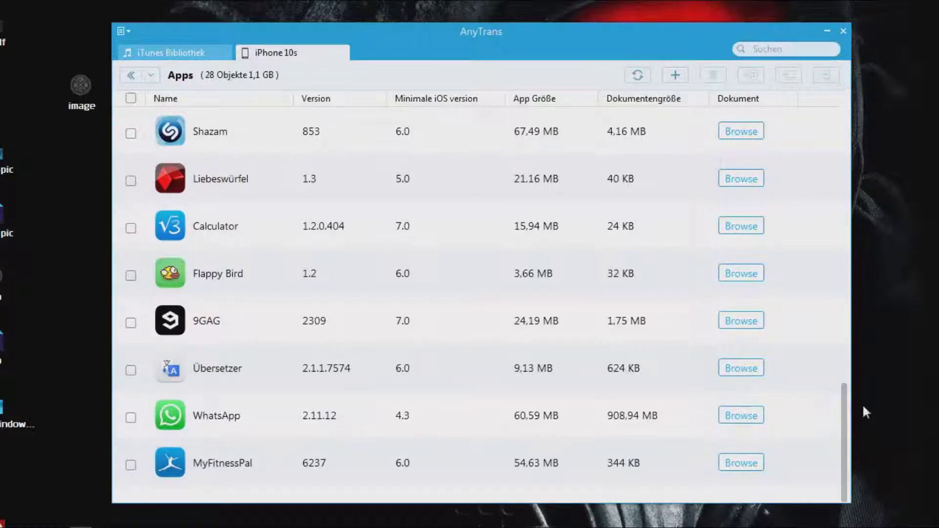
drag(845, 416, 840, 442)
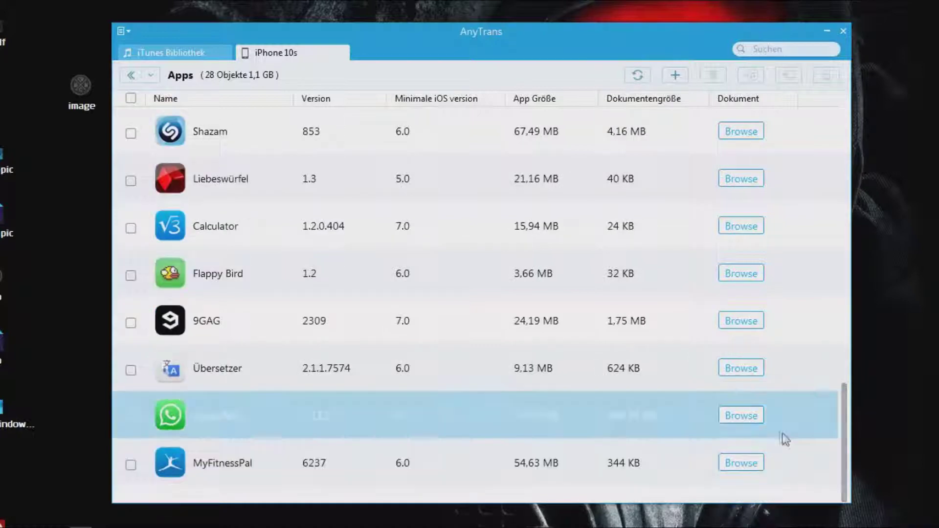
click(745, 416)
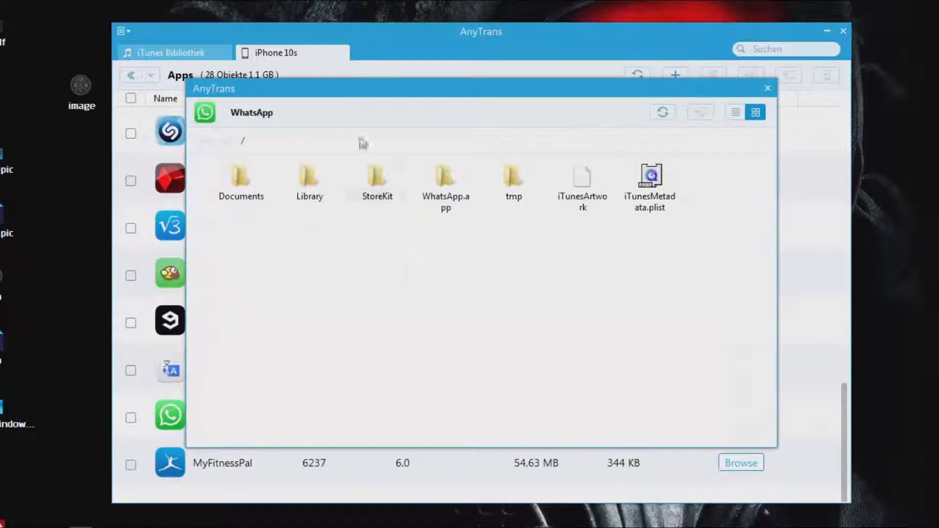
double_click(237, 177)
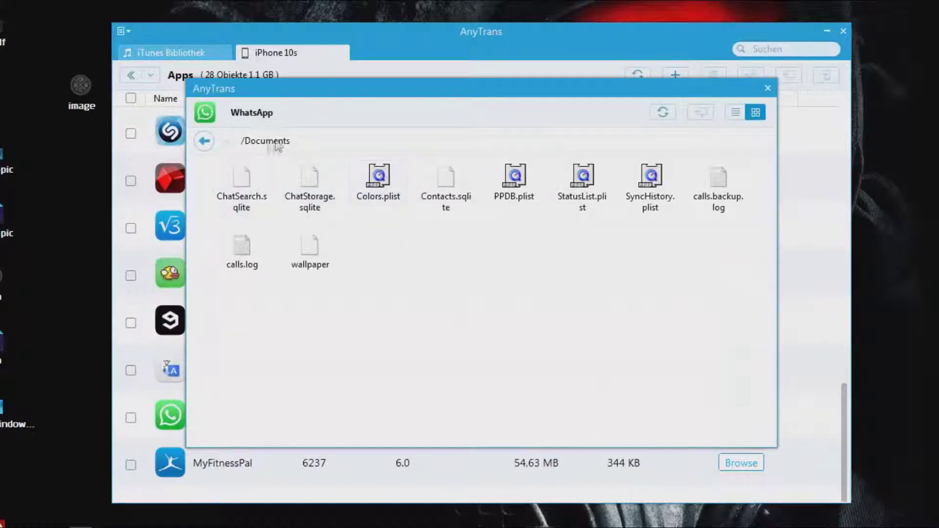
click(204, 142)
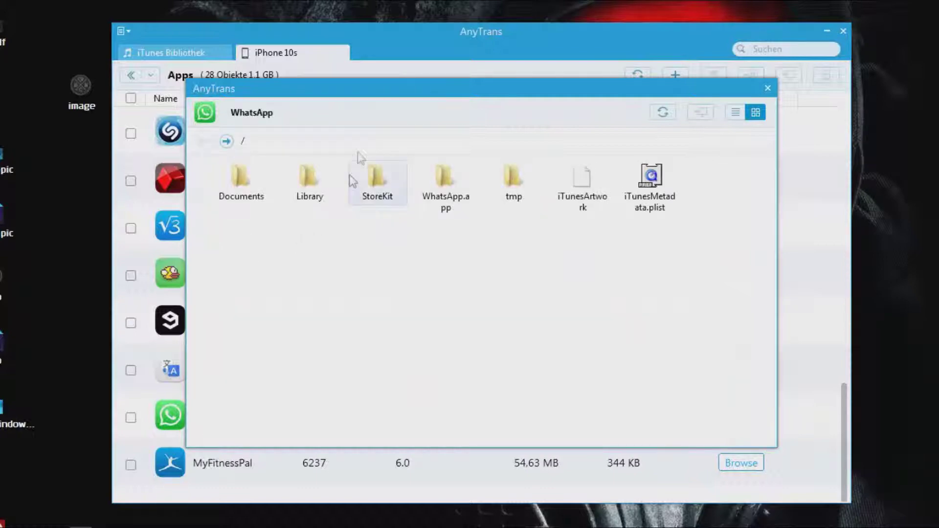
click(767, 88)
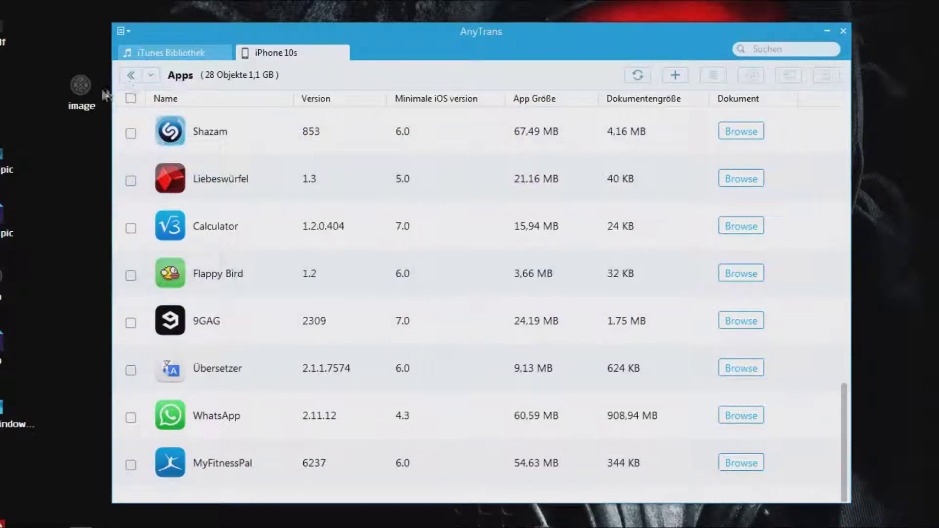
click(131, 76)
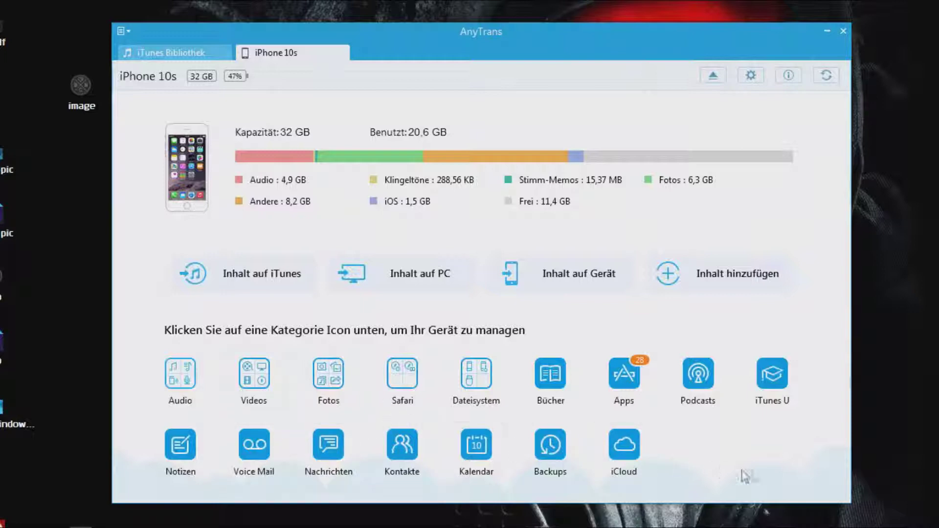
Check the list of device backups and return to the iPhone overview
click(550, 445)
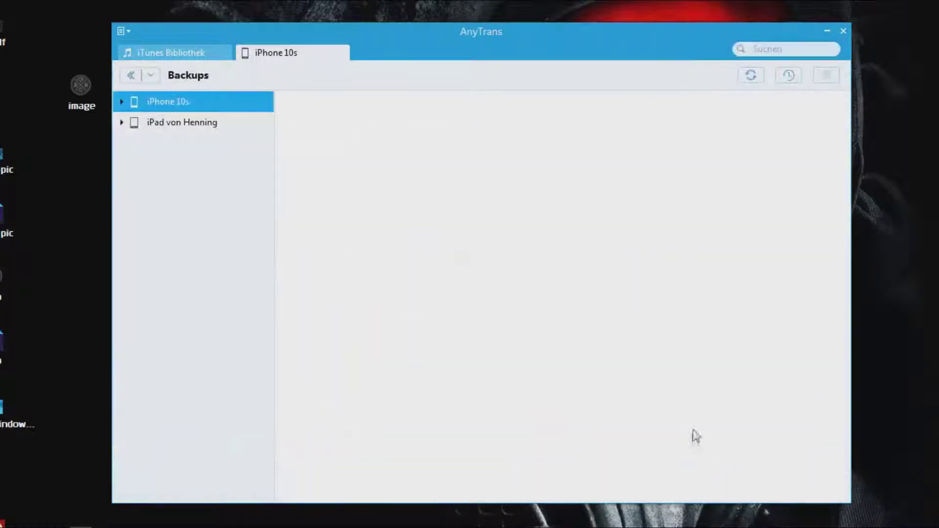
click(133, 76)
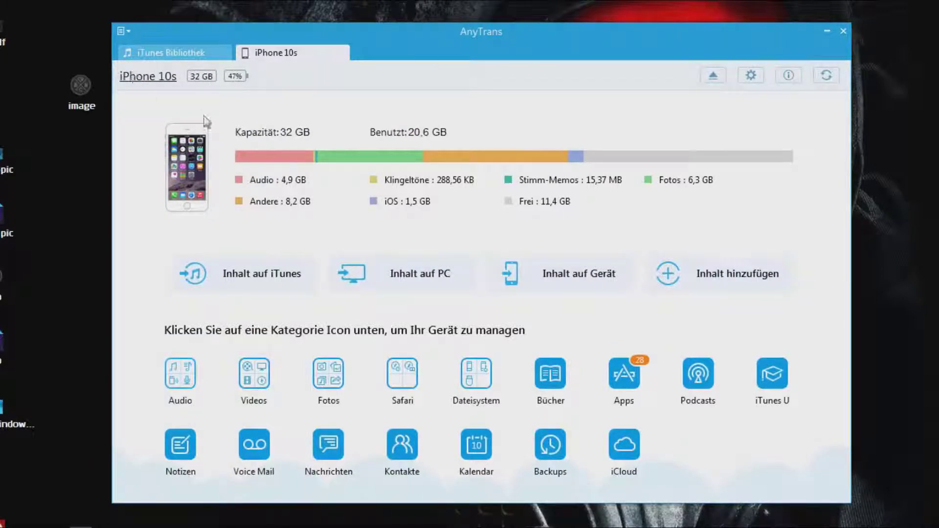
Open the iPhone's photo albums, view the Rage Face album and return to the Wallpaper album
click(347, 379)
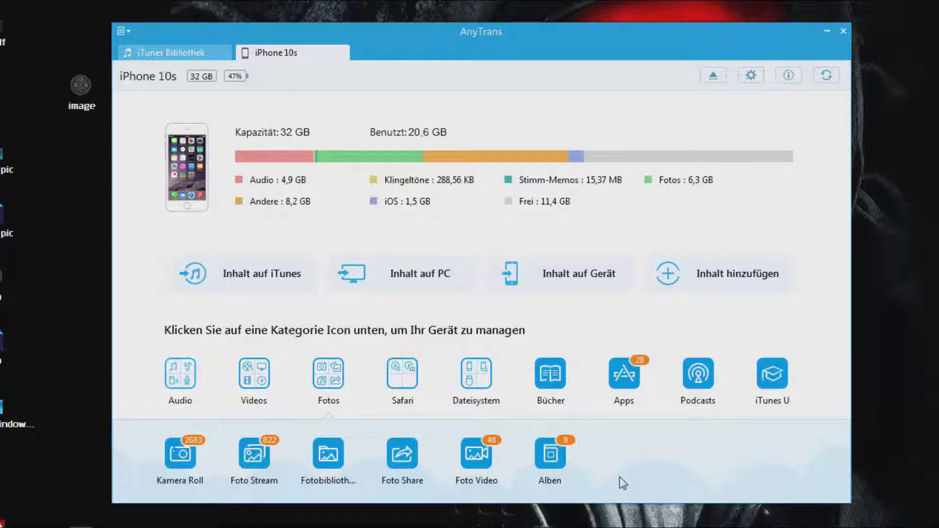
click(563, 468)
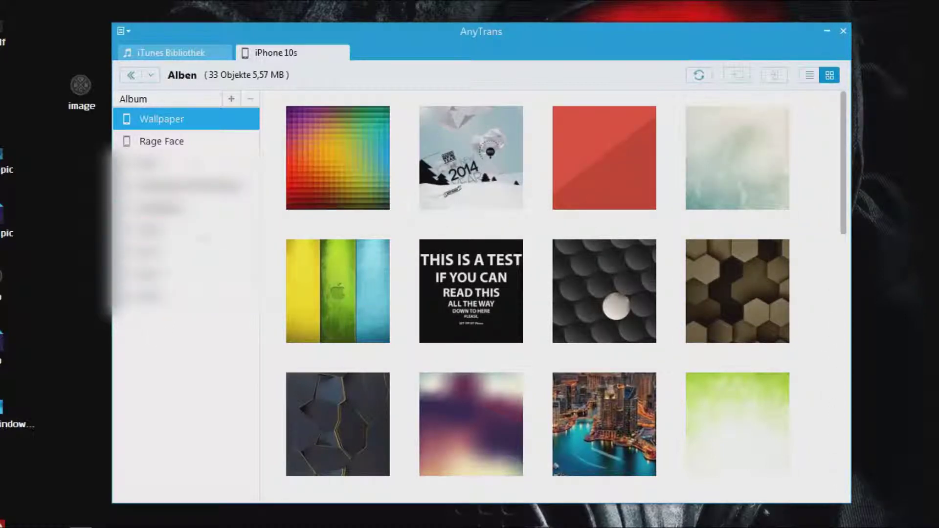
click(162, 140)
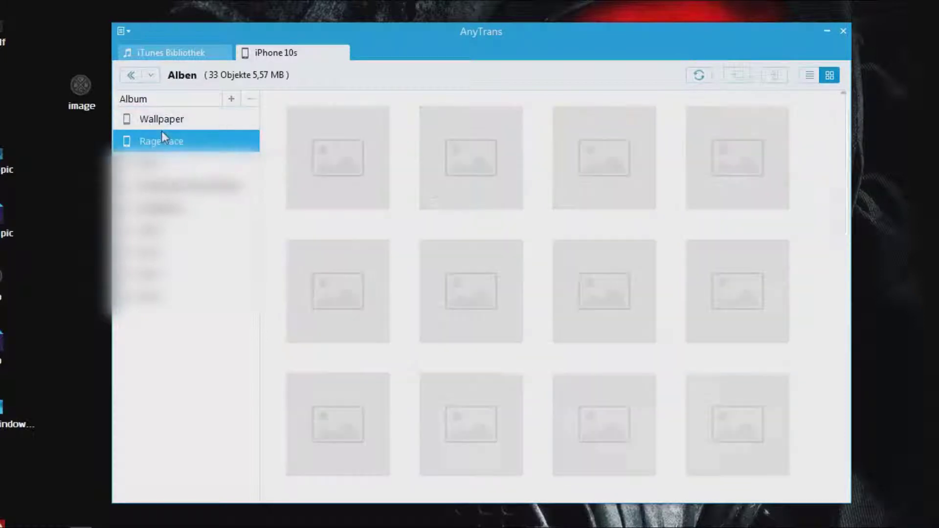
click(190, 123)
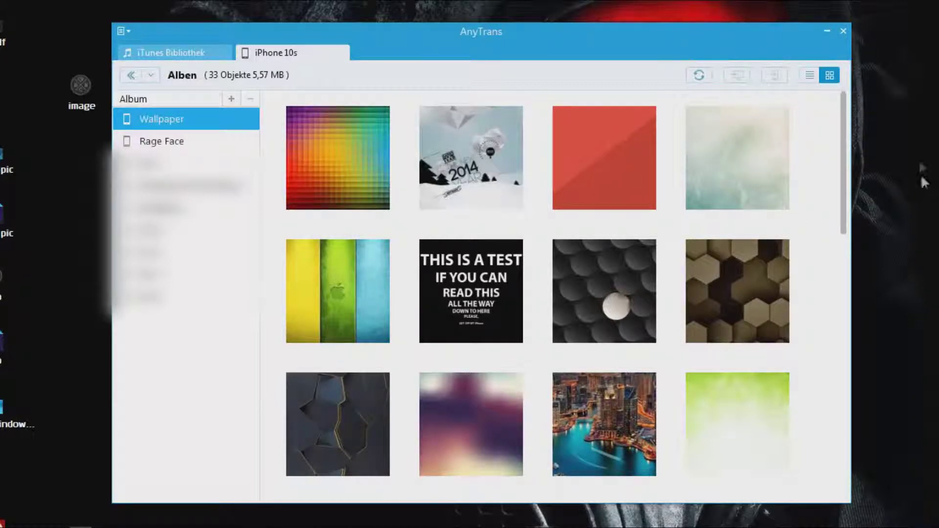
Create a new folder on the desktop beside the open Wallpaper album
mouse_move(927, 329)
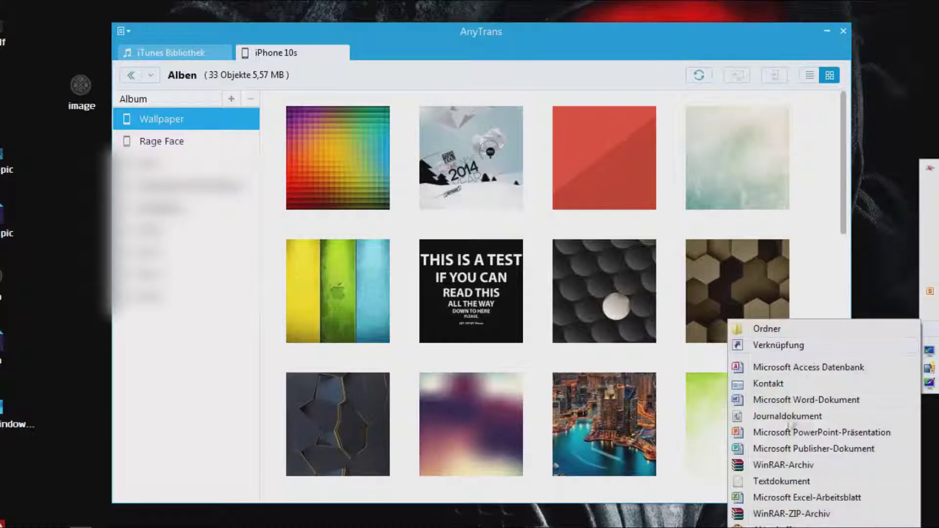
click(743, 327)
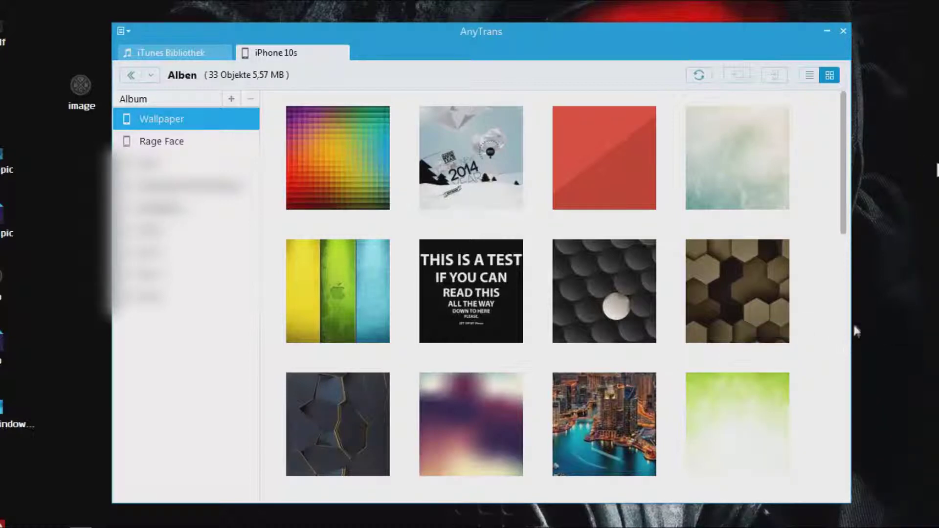
key(slash)
key(question)
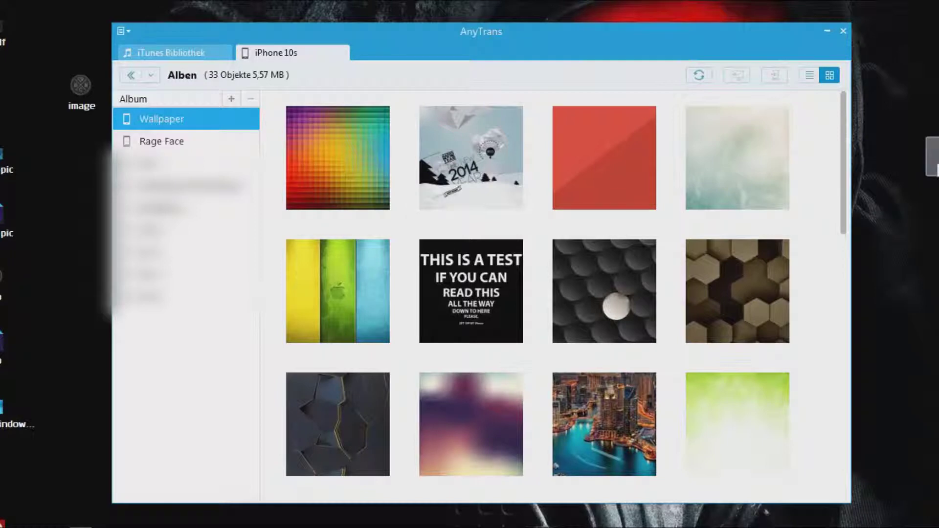
key(colon)
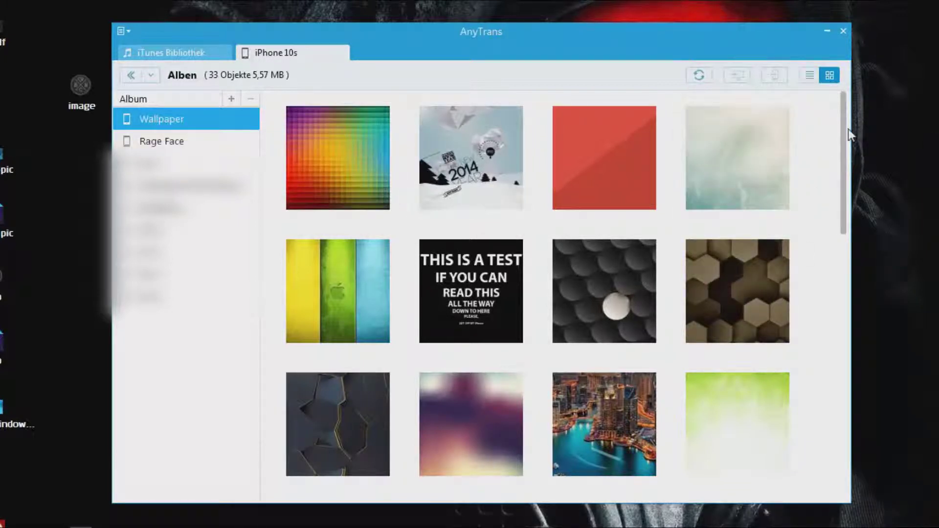
Show the Wallpaper album as a detailed list and select all of its photos
drag(802, 264, 409, 88)
click(802, 206)
click(810, 75)
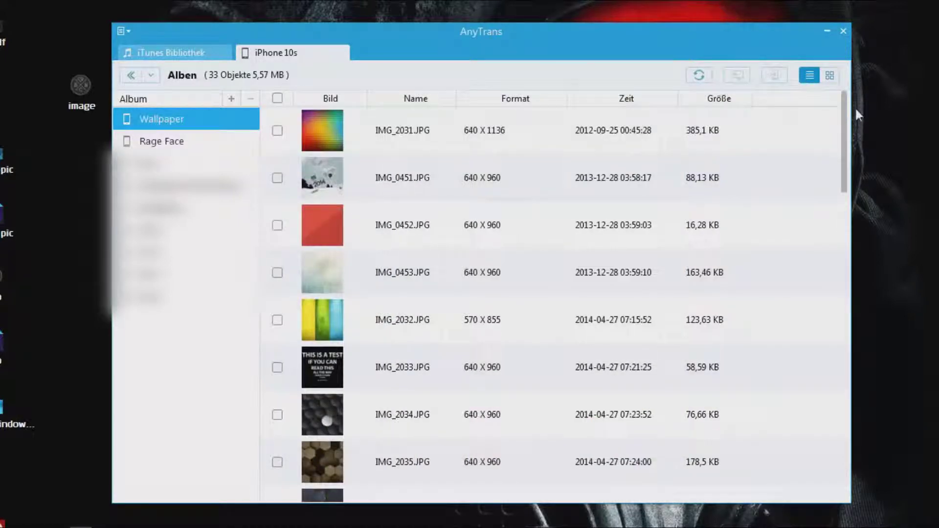
drag(848, 117, 817, 91)
click(277, 98)
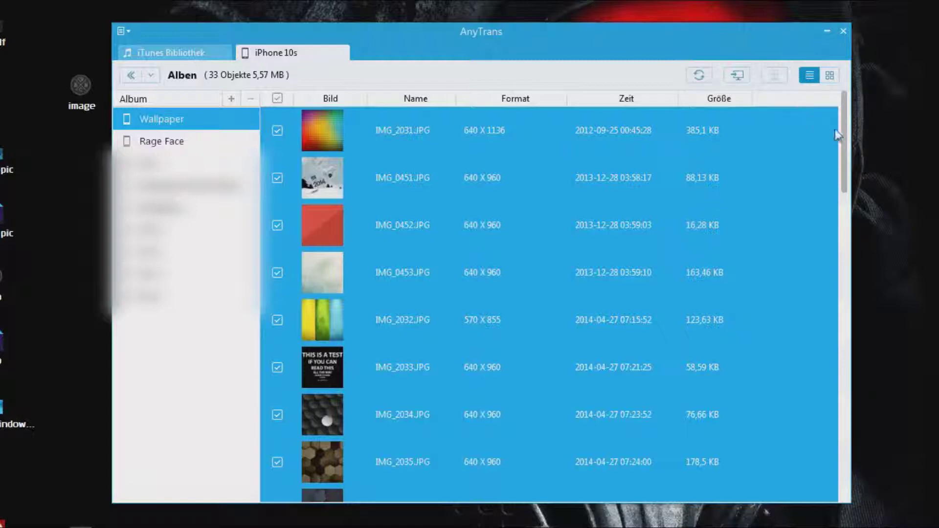
Reduce the selection to IMG_2031.JPG, refresh the Wallpaper album and return to the device overview
click(814, 140)
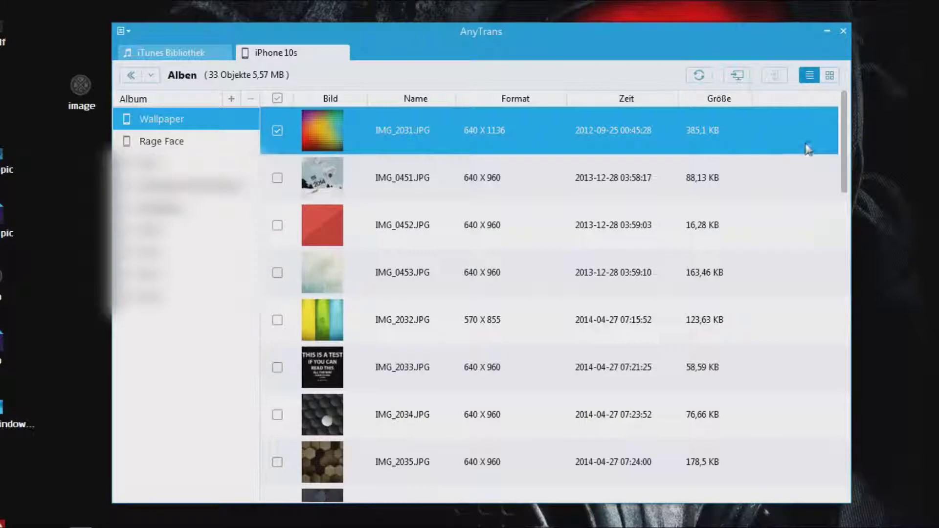
click(699, 75)
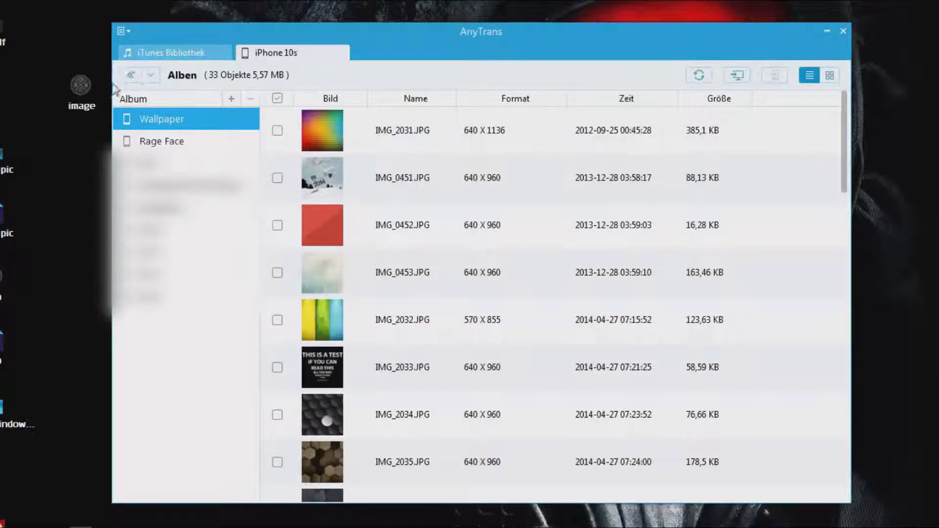
click(130, 75)
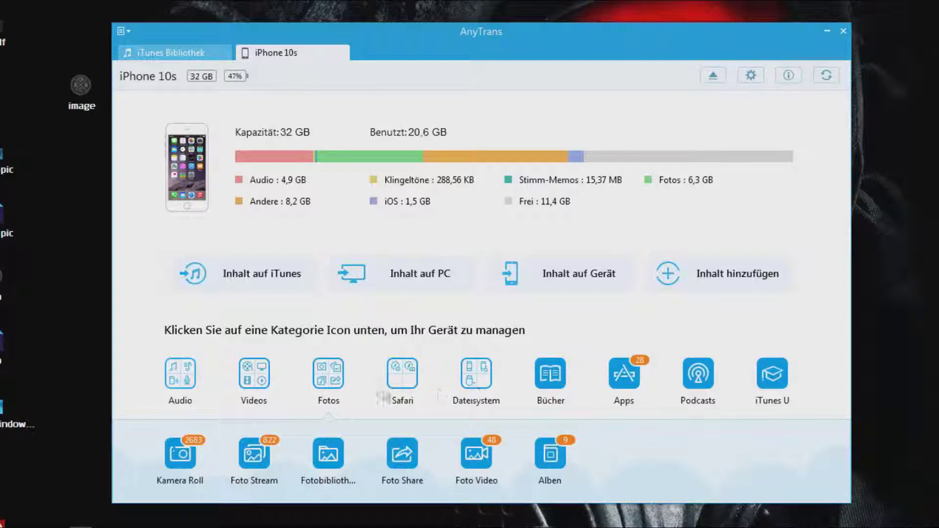
Collapse the photo categories, check the iPhone's messages and return to the device overview
click(348, 370)
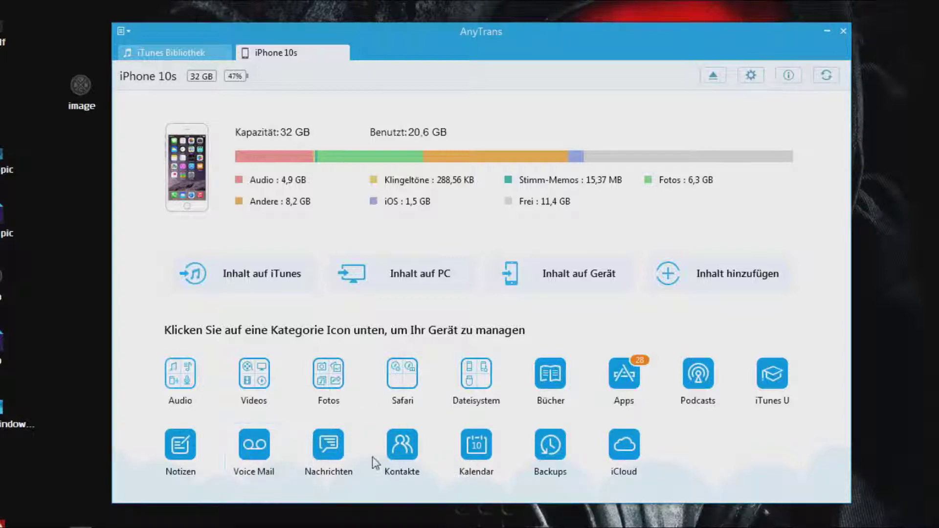
click(329, 445)
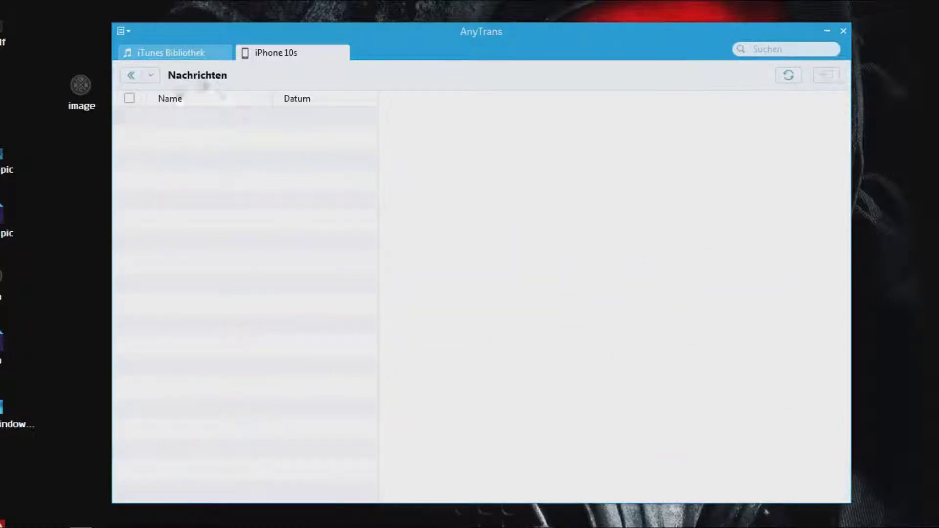
click(130, 75)
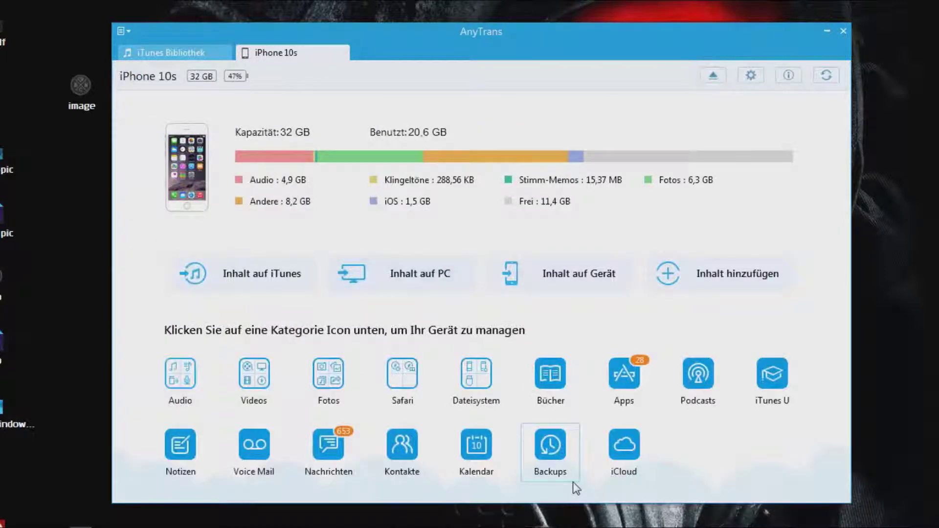